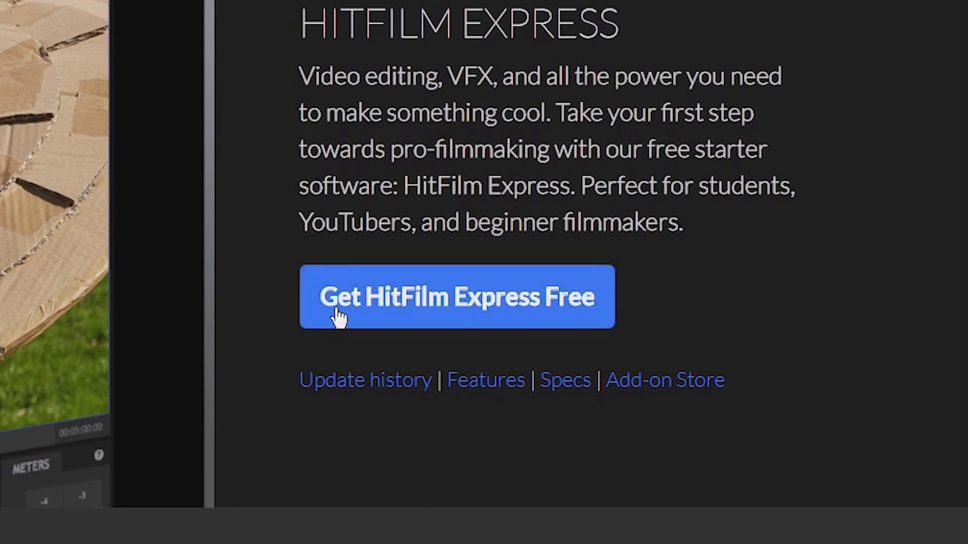
# Request the free HitFilm Express copy and publish the Google+ share post to unlock it.
pyautogui.click(570, 306)
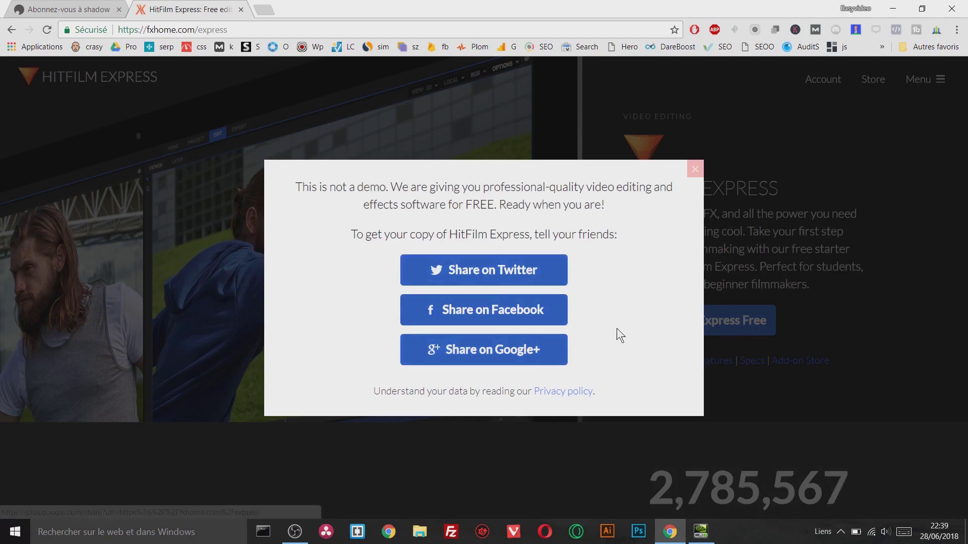
pyautogui.click(478, 356)
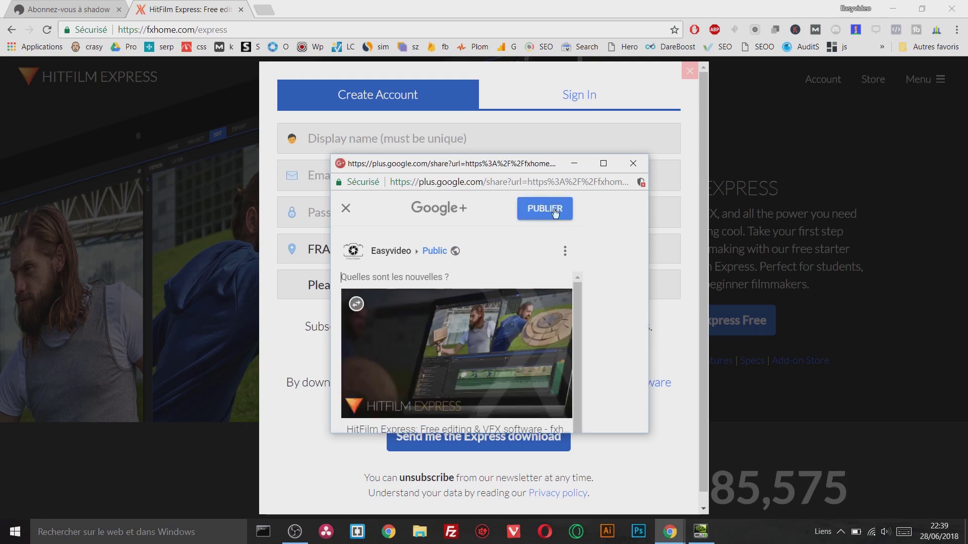
pyautogui.click(554, 211)
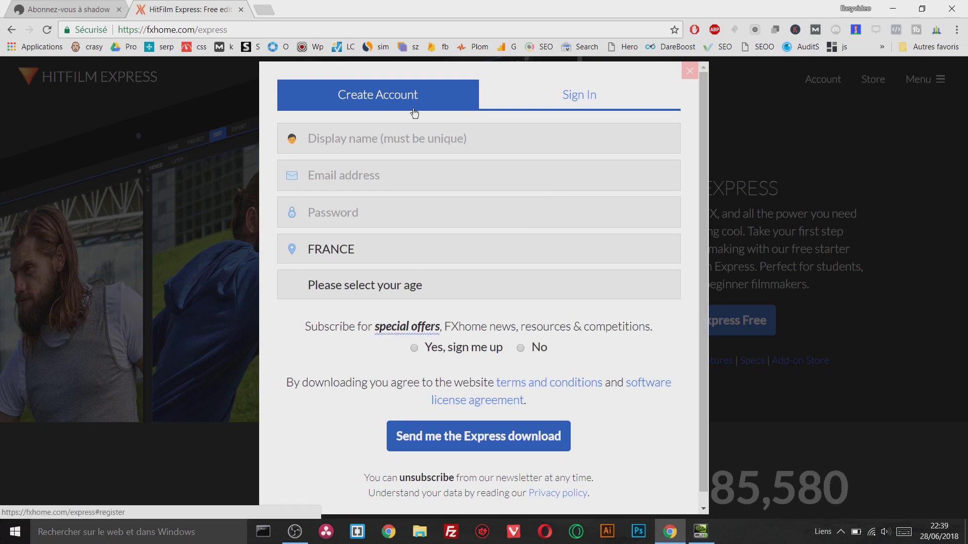
# Enter display name 'test', fill in the saved e-mail, and accept Chrome's suggested password.
pyautogui.click(423, 139)
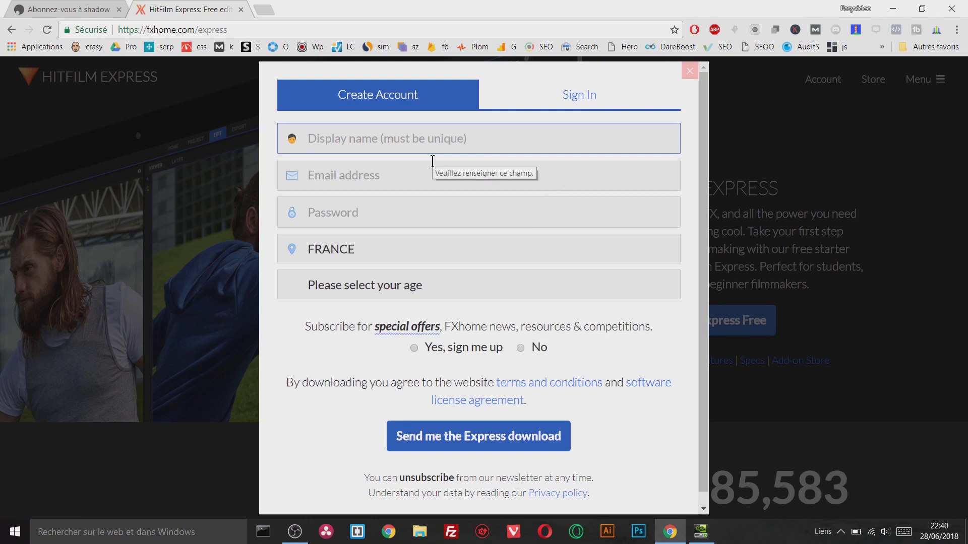
pyautogui.write('tes')
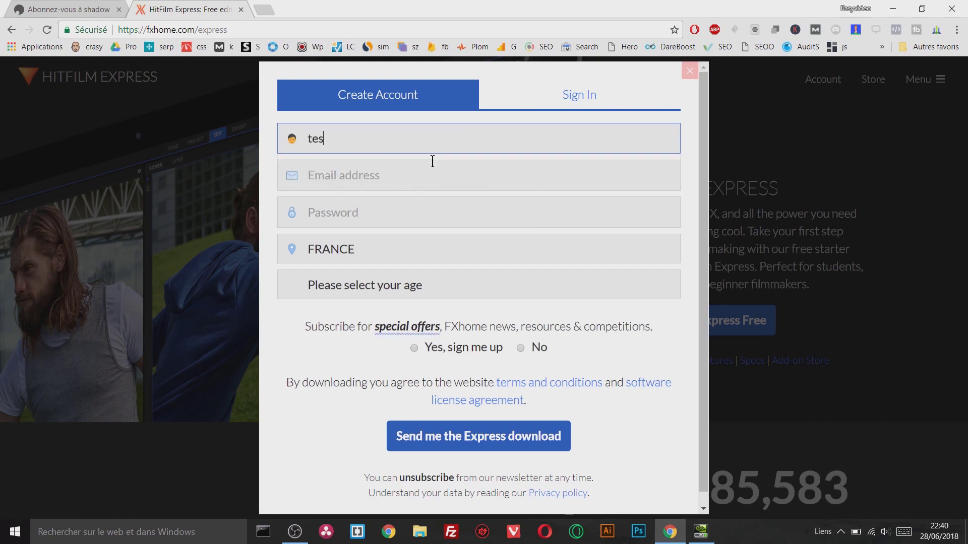
pyautogui.write('t')
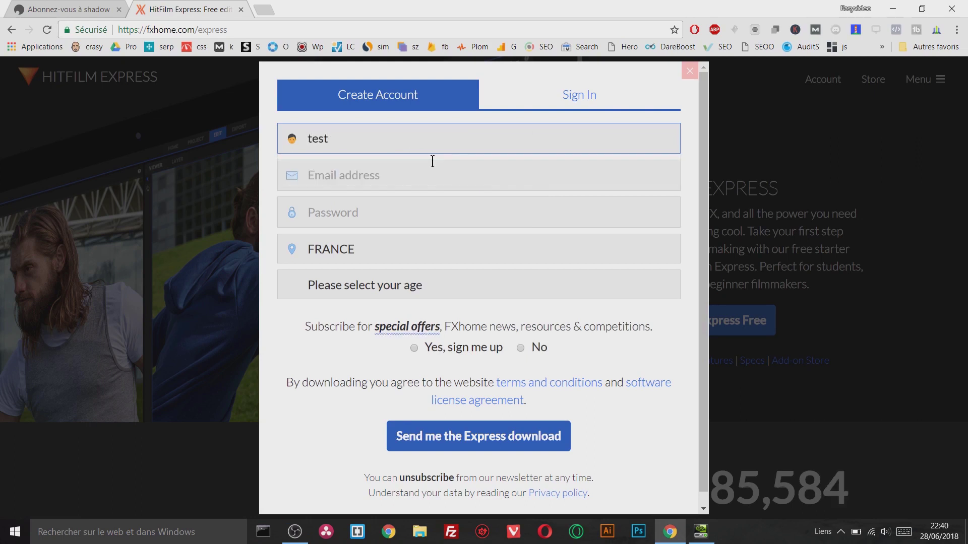
pyautogui.click(417, 163)
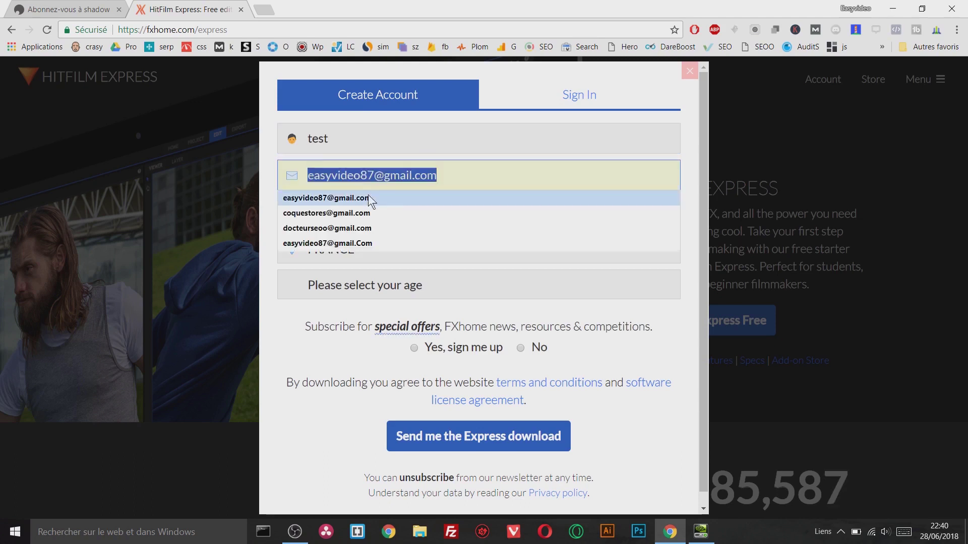
pyautogui.click(368, 195)
pyautogui.click(353, 212)
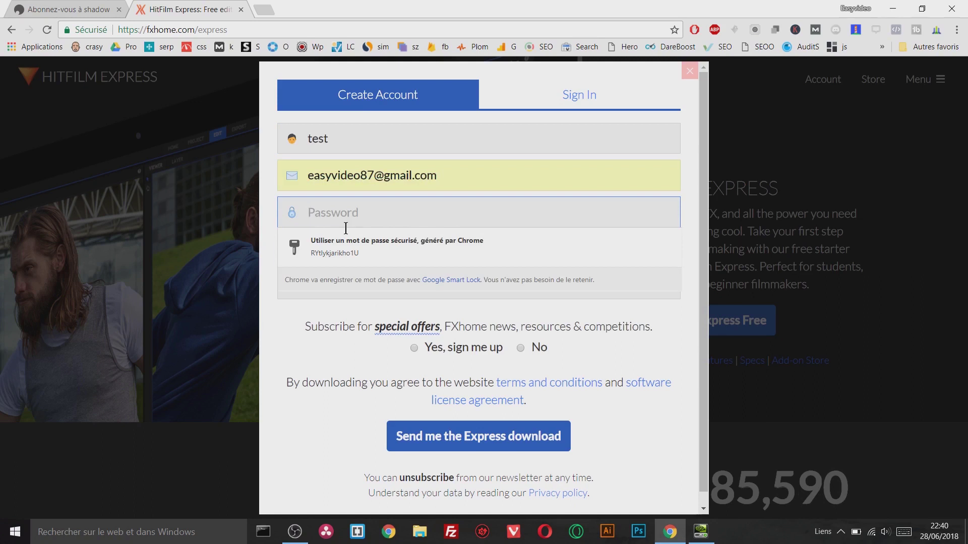
pyautogui.click(331, 249)
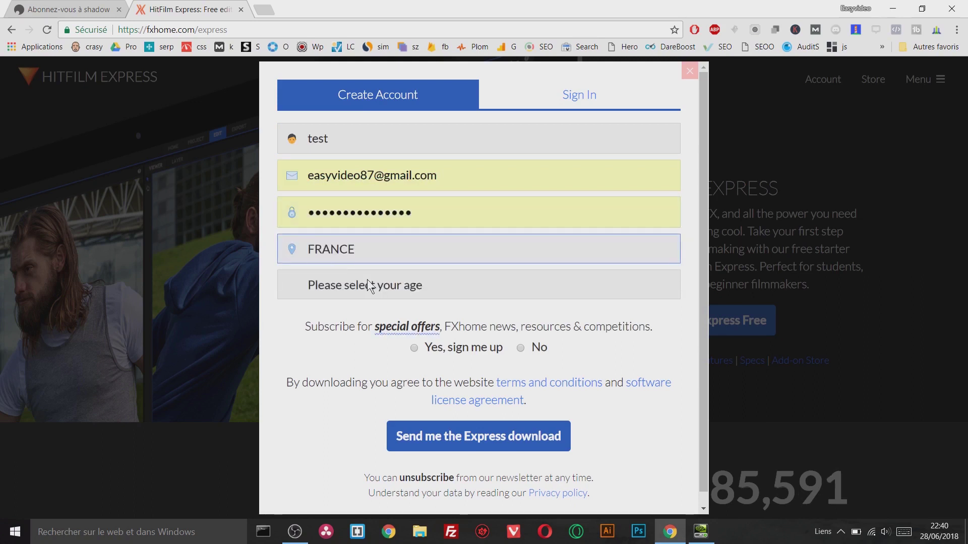
# Set age to 18 or over, decline the FXhome newsletter, and send the form.
pyautogui.click(340, 290)
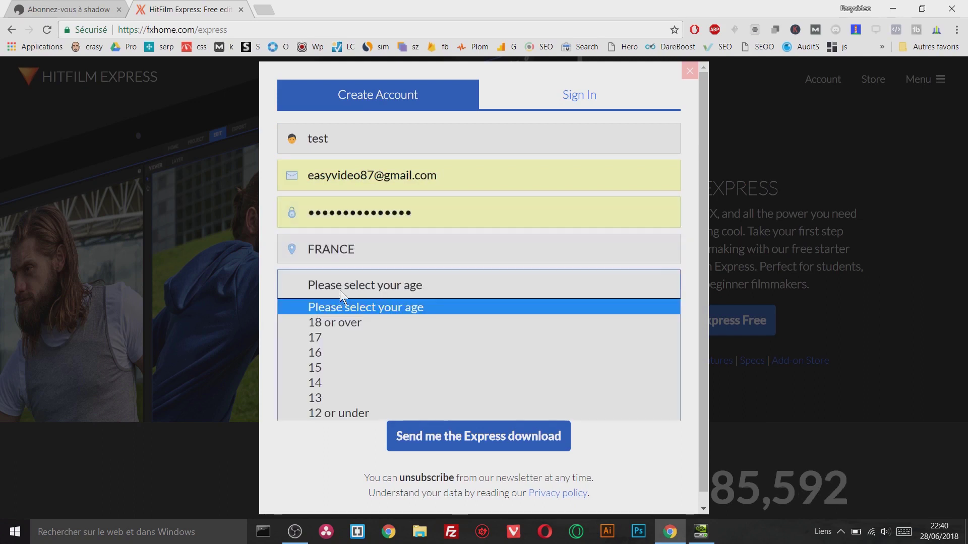
pyautogui.click(341, 322)
pyautogui.click(341, 288)
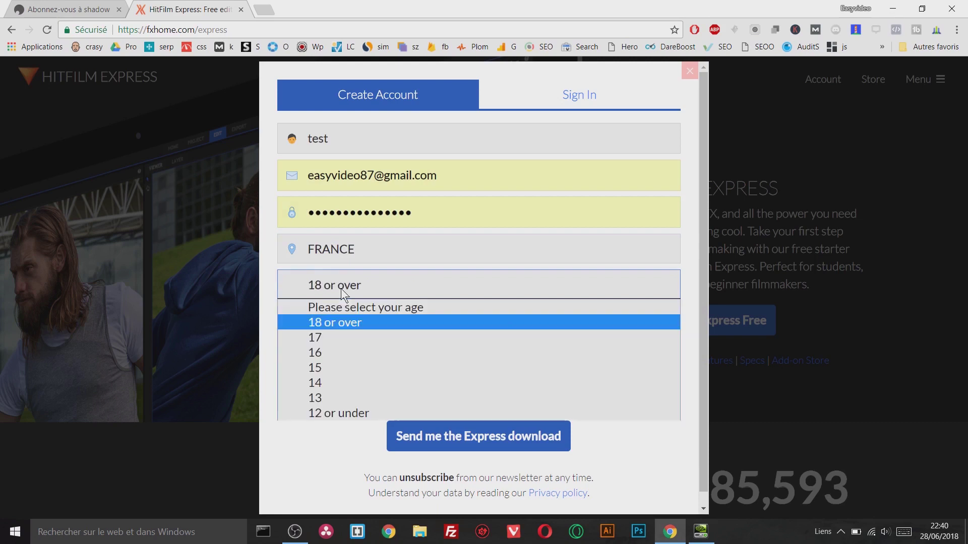
pyautogui.click(323, 321)
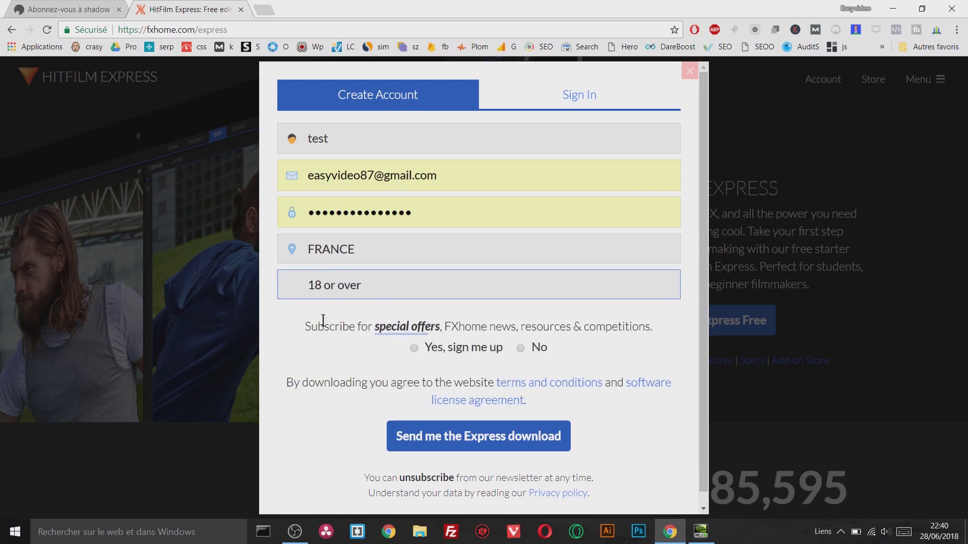
pyautogui.click(412, 350)
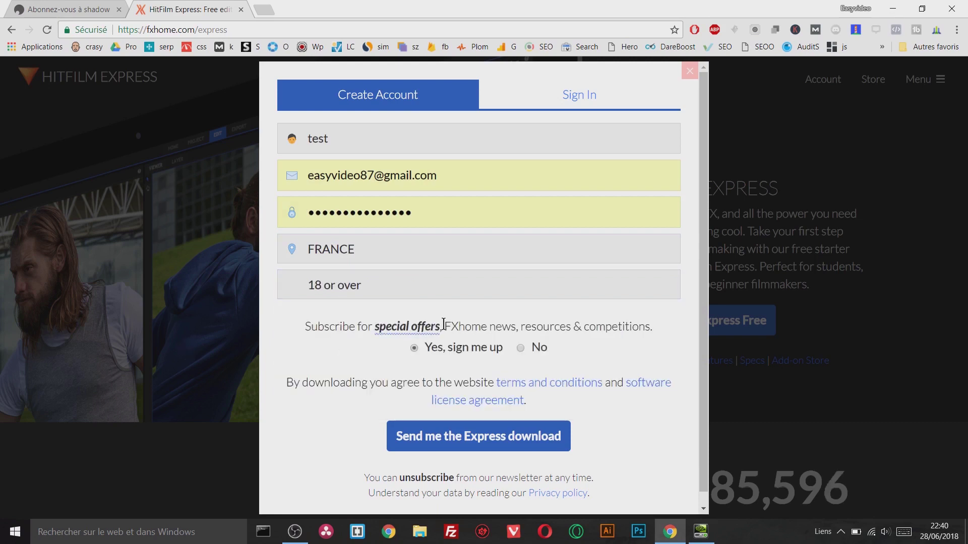
pyautogui.scroll(-1, 443, 323)
pyautogui.click(523, 334)
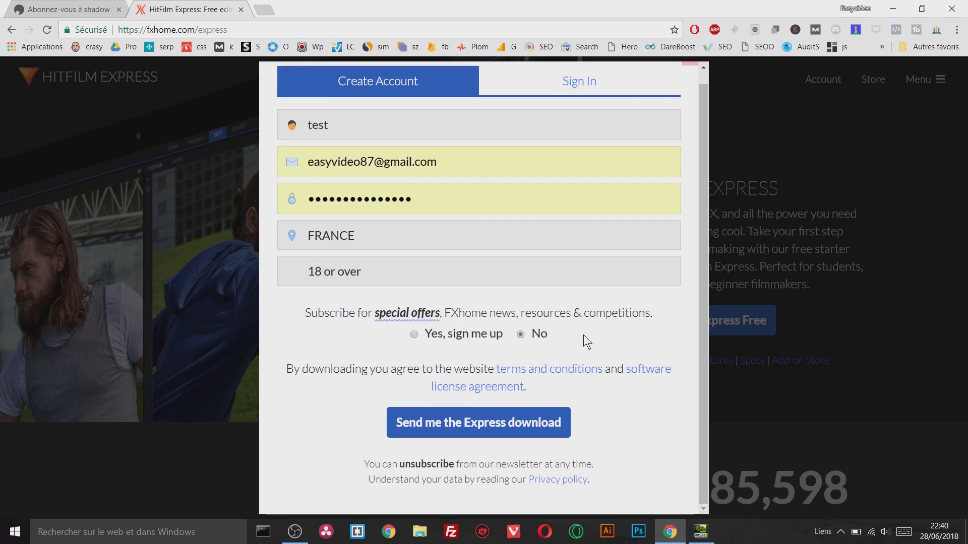
pyautogui.click(497, 432)
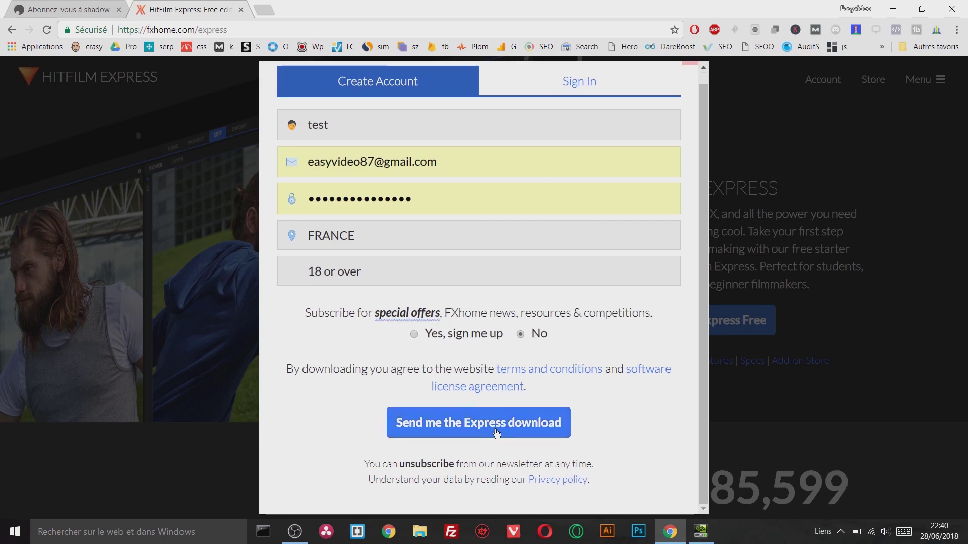
# Submit the account form, dismiss the saved-password notice, and go to Gmail in a new tab.
pyautogui.click(496, 432)
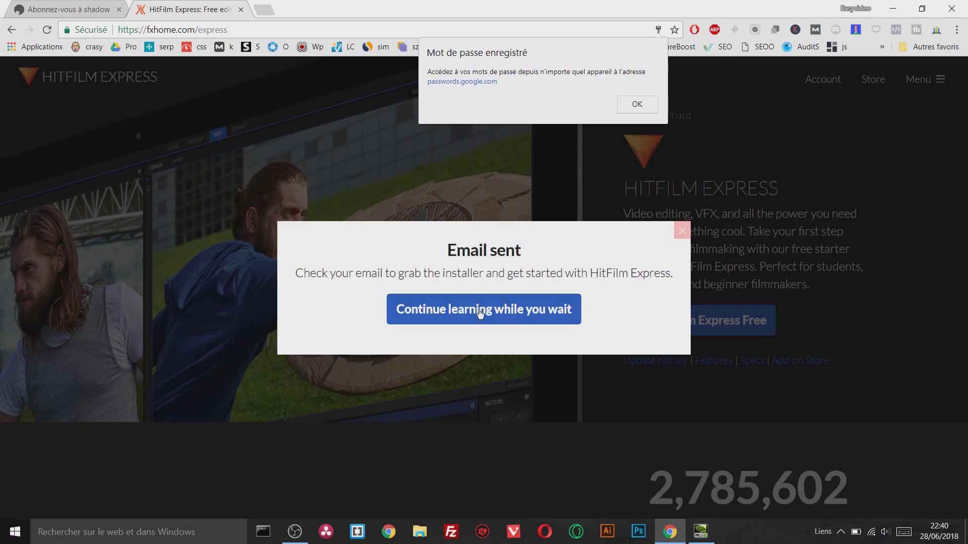
pyautogui.click(642, 103)
pyautogui.click(426, 302)
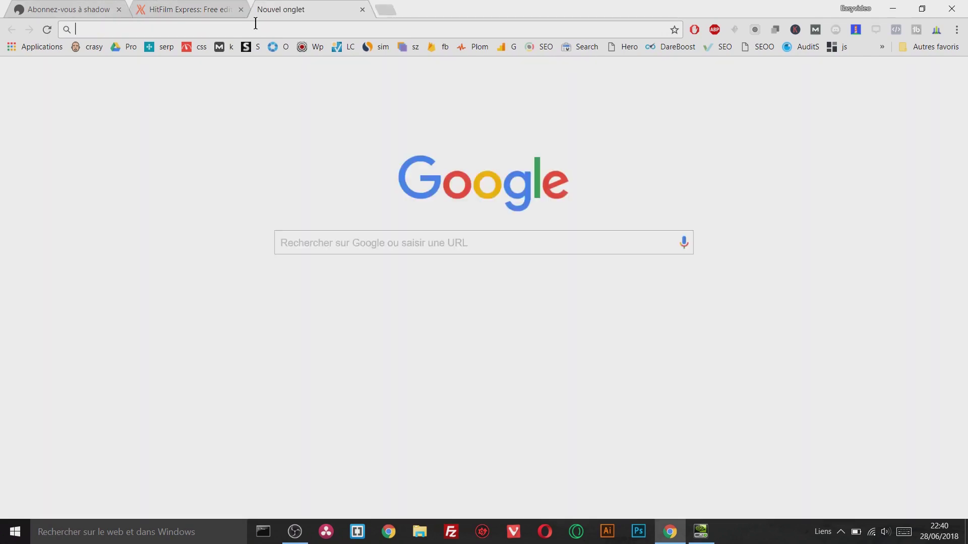
pyautogui.write('gm')
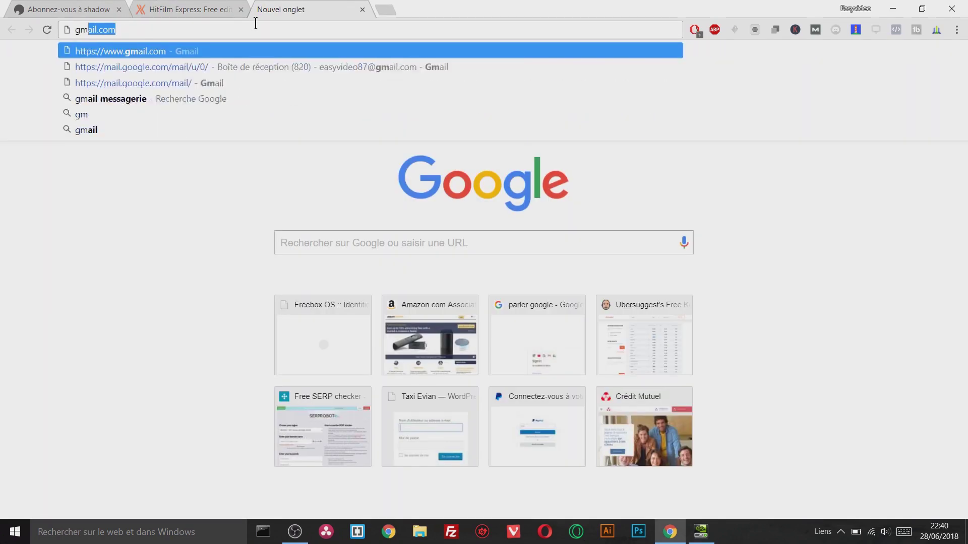
pyautogui.press('Return')
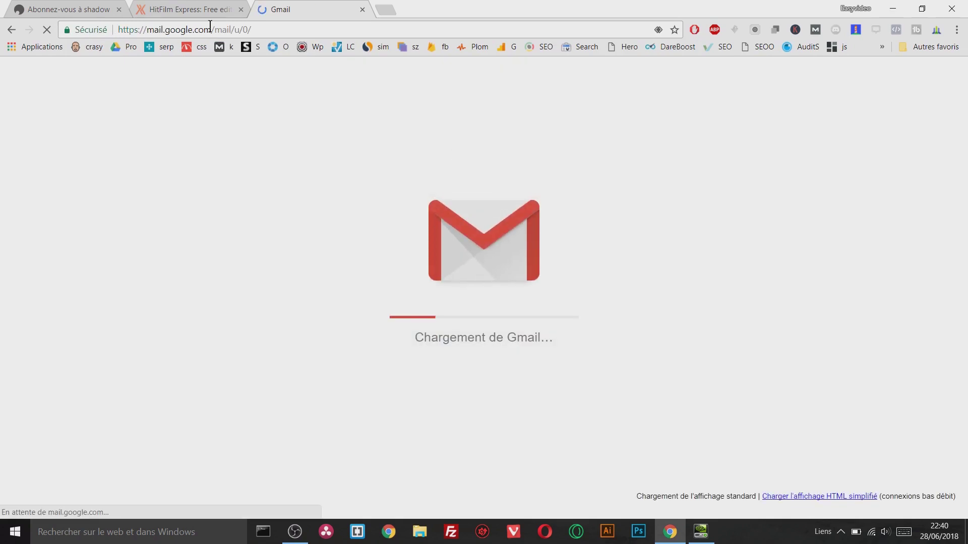
# Open FXhome's 'Download HitFilm Express now' email and scroll to the installer link.
pyautogui.click(149, 9)
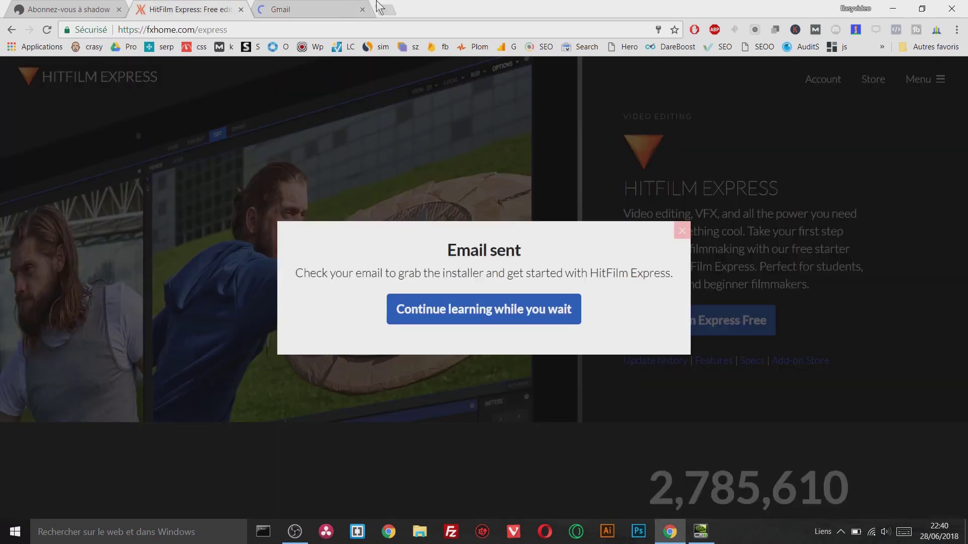
pyautogui.click(325, 1)
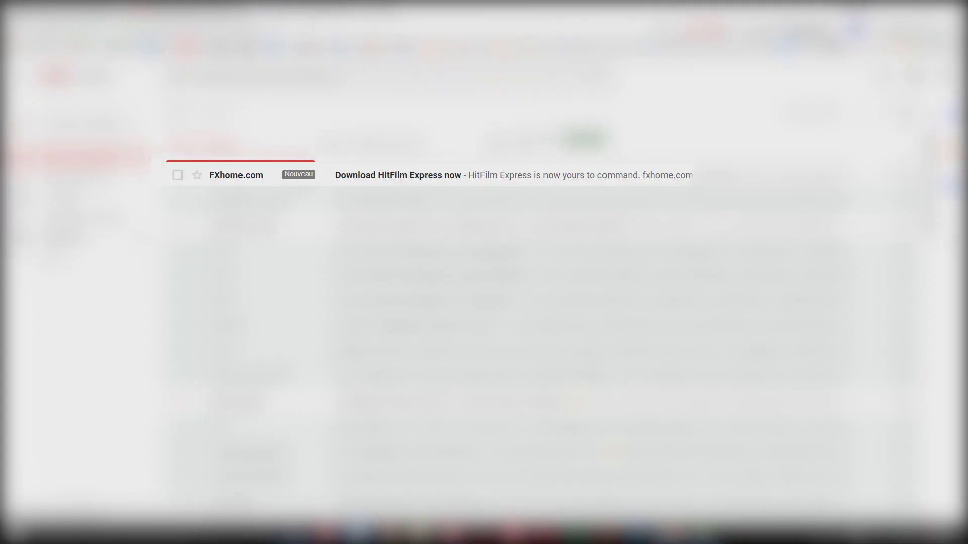
pyautogui.click(364, 182)
pyautogui.scroll(-2, 481, 266)
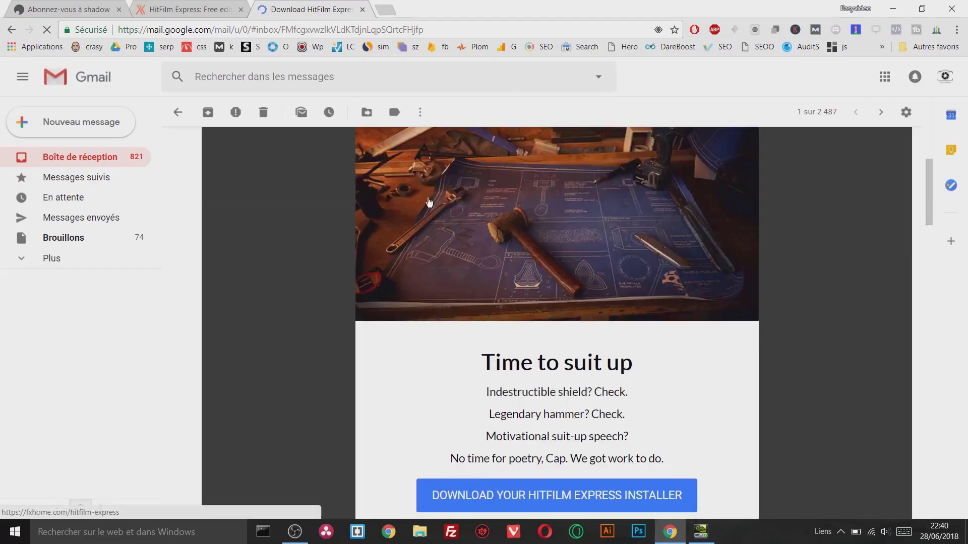
pyautogui.scroll(-2, 547, 248)
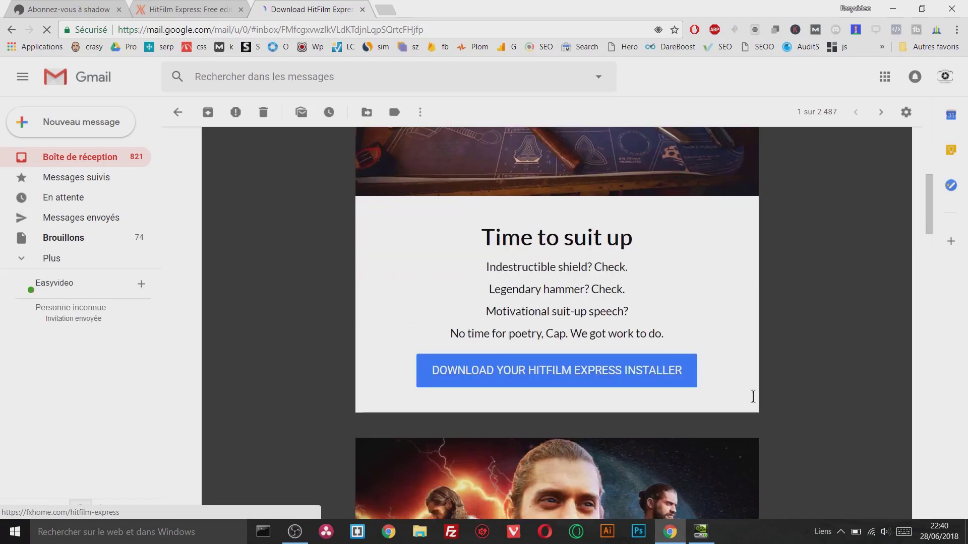
# Follow the email's installer link and download the Windows HitFilm Express installer.
pyautogui.click(582, 371)
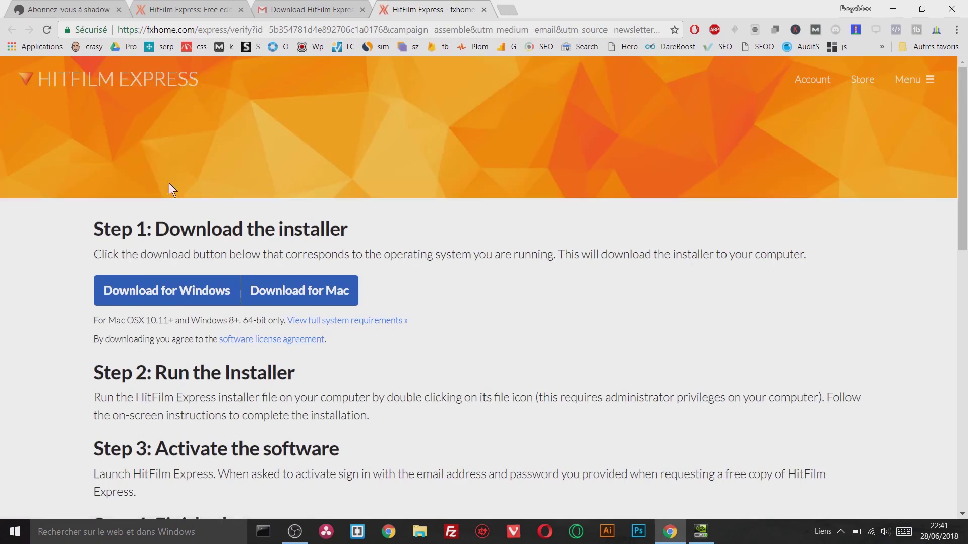
pyautogui.scroll(-2, 152, 212)
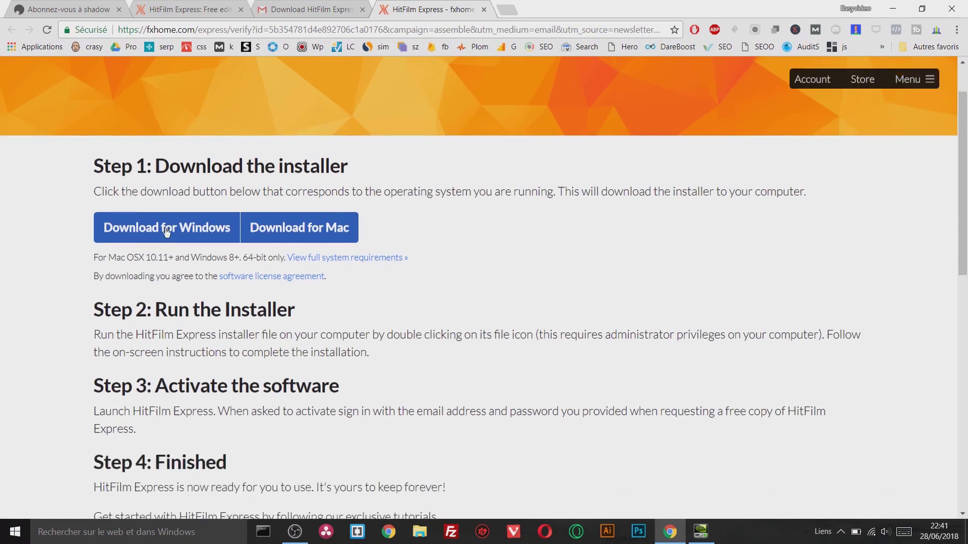
pyautogui.click(165, 228)
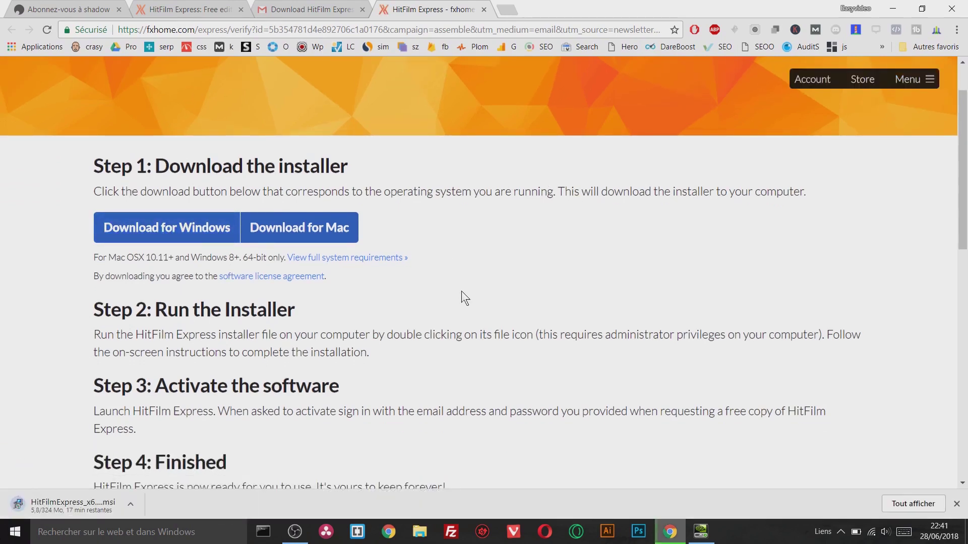
pyautogui.scroll(-3, 461, 292)
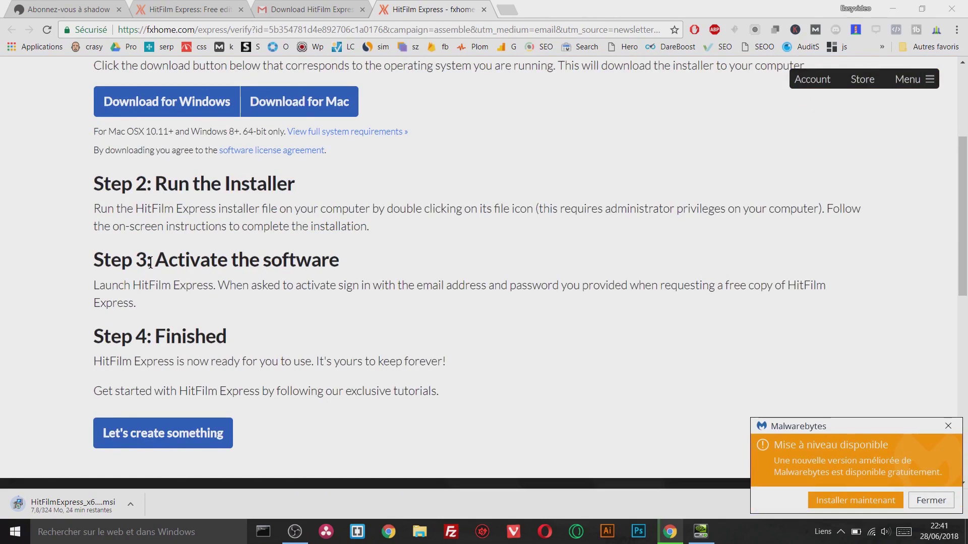
pyautogui.scroll(3, 150, 263)
pyautogui.scroll(-3, 117, 168)
# Install HitFilm Express with the Typical setup, accepting the licence and retrying after the conflict.
pyautogui.click(947, 427)
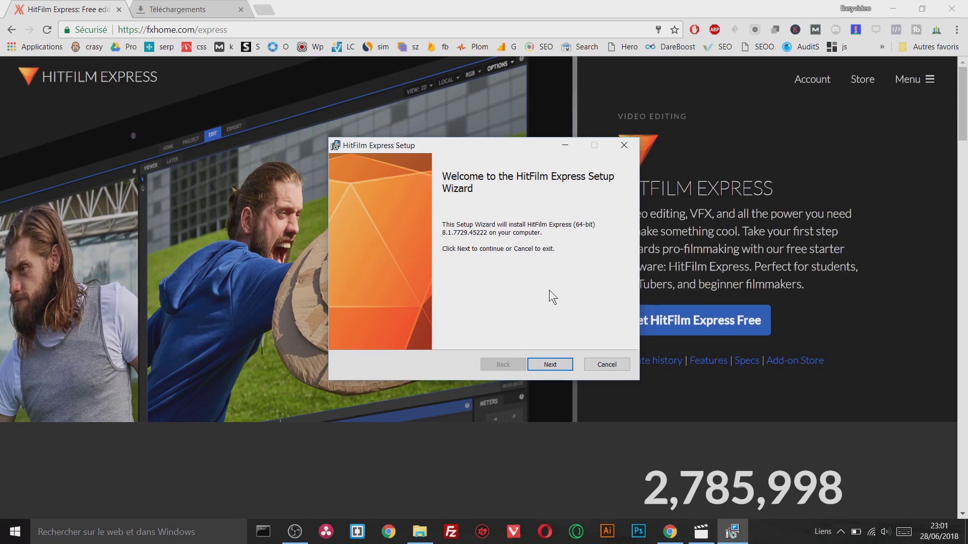
pyautogui.click(542, 365)
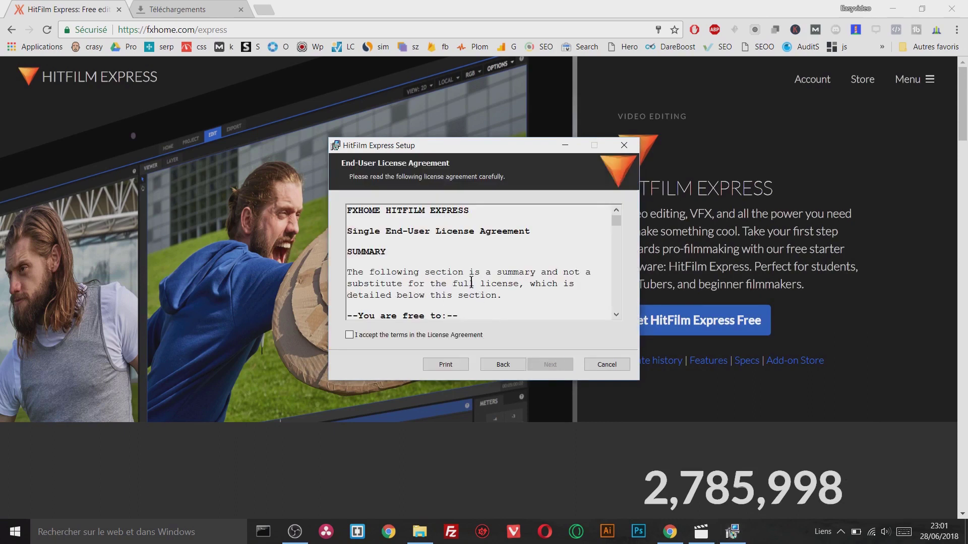
pyautogui.click(350, 335)
pyautogui.click(555, 367)
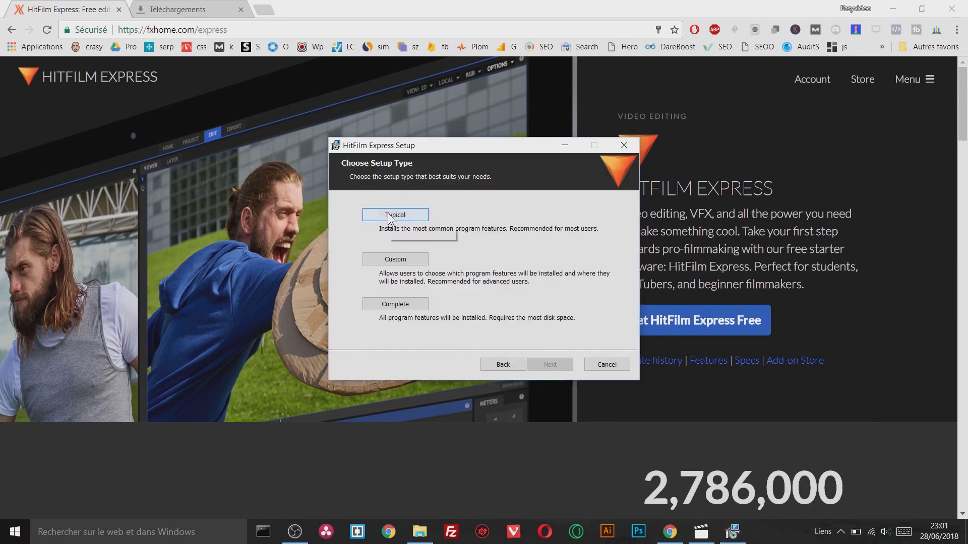
pyautogui.click(395, 215)
pyautogui.click(546, 368)
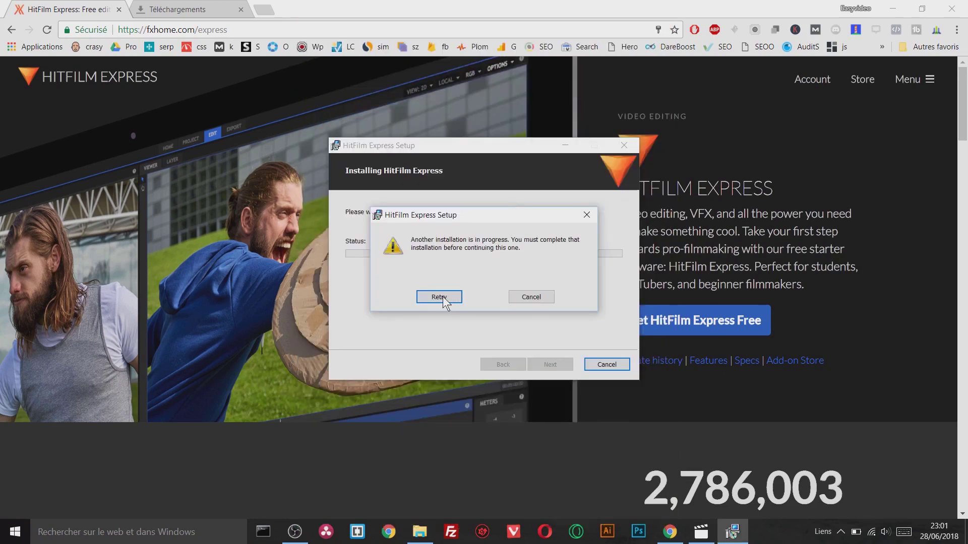
pyautogui.click(442, 297)
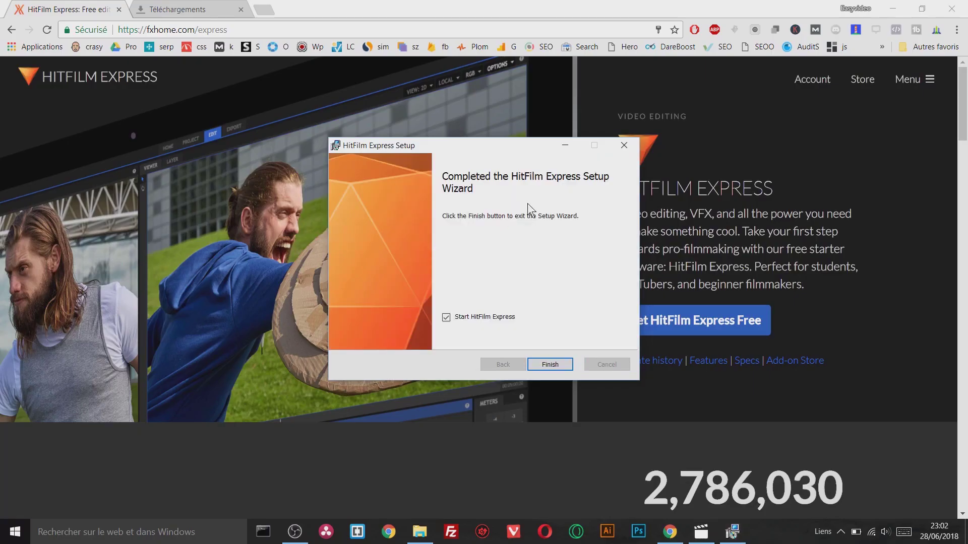
# Launch HitFilm Express, choose activation with an existing account, and enter the account e-mail.
pyautogui.click(544, 365)
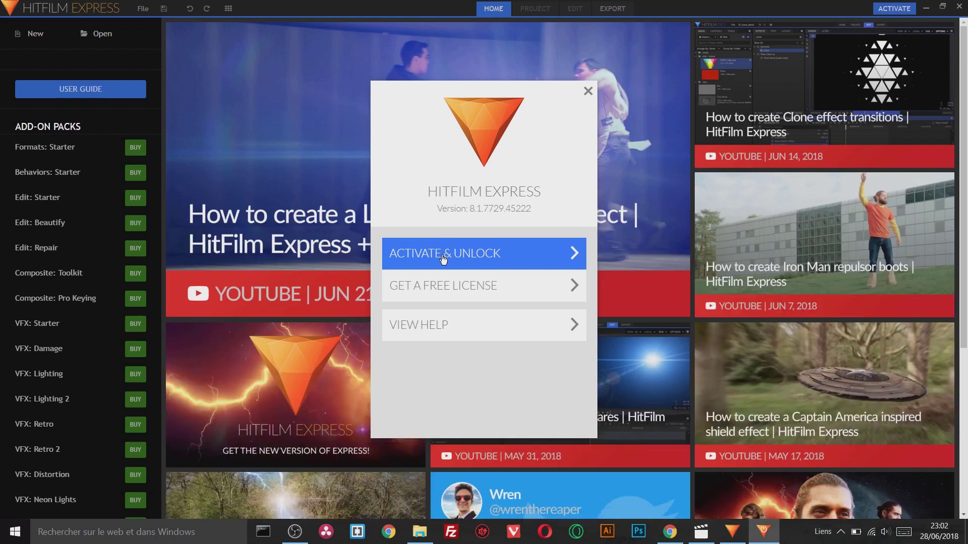
pyautogui.click(444, 258)
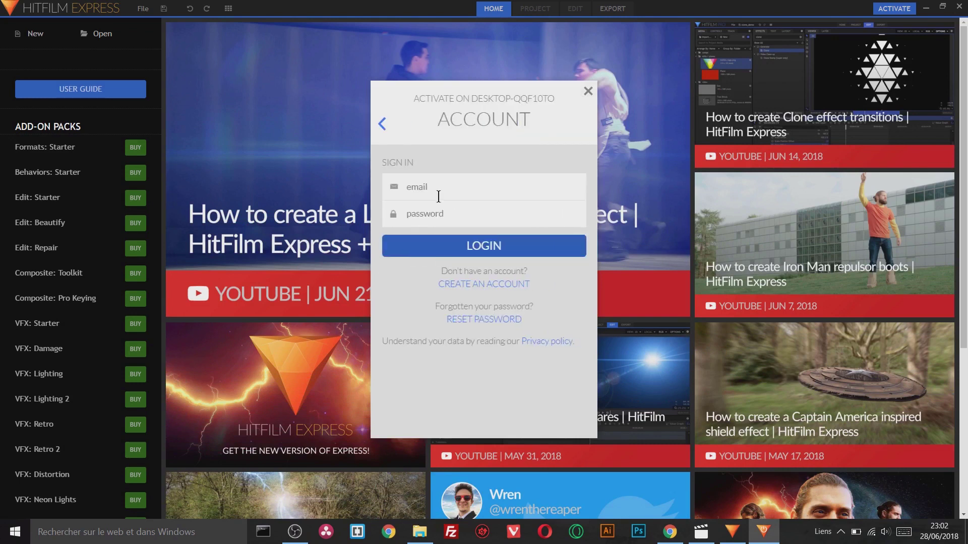
pyautogui.click(435, 188)
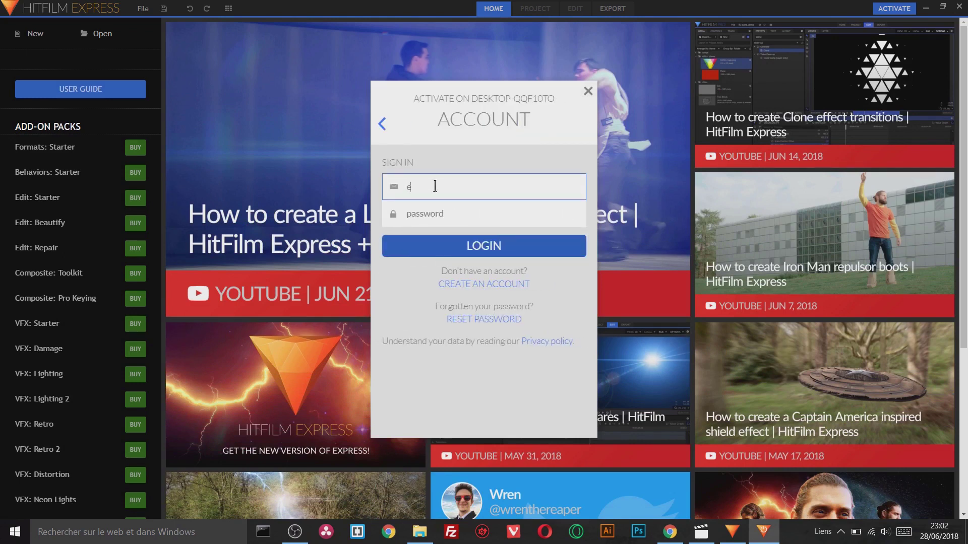
# Enter the account password and log in, re-entering the password after the error.
pyautogui.click(440, 219)
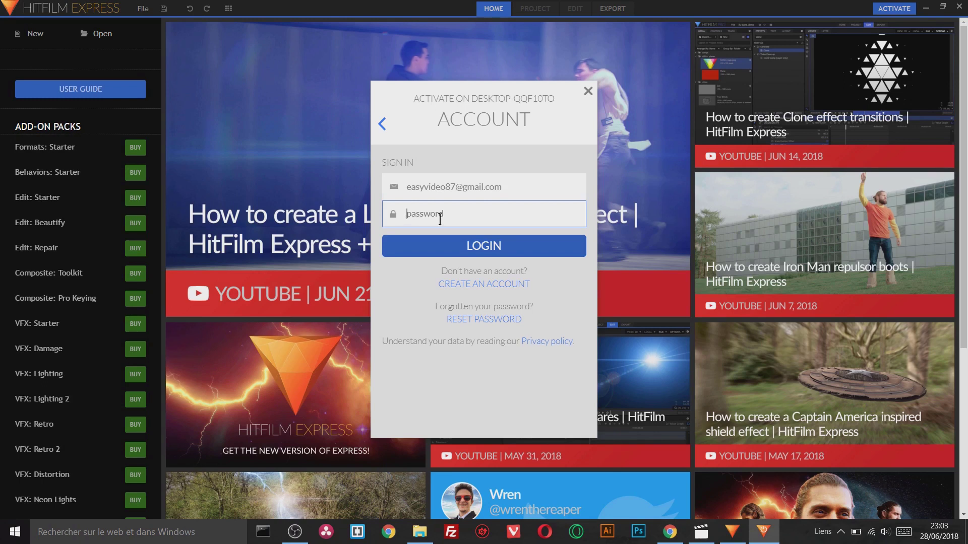
pyautogui.write('***')
pyautogui.write('*****')
pyautogui.write('**')
pyautogui.write('**')
pyautogui.click(462, 245)
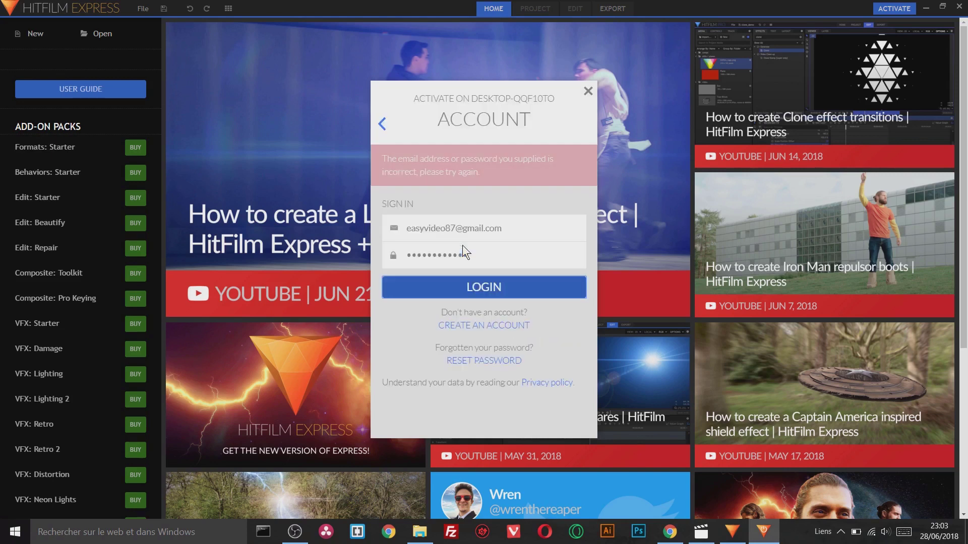
pyautogui.click(480, 254)
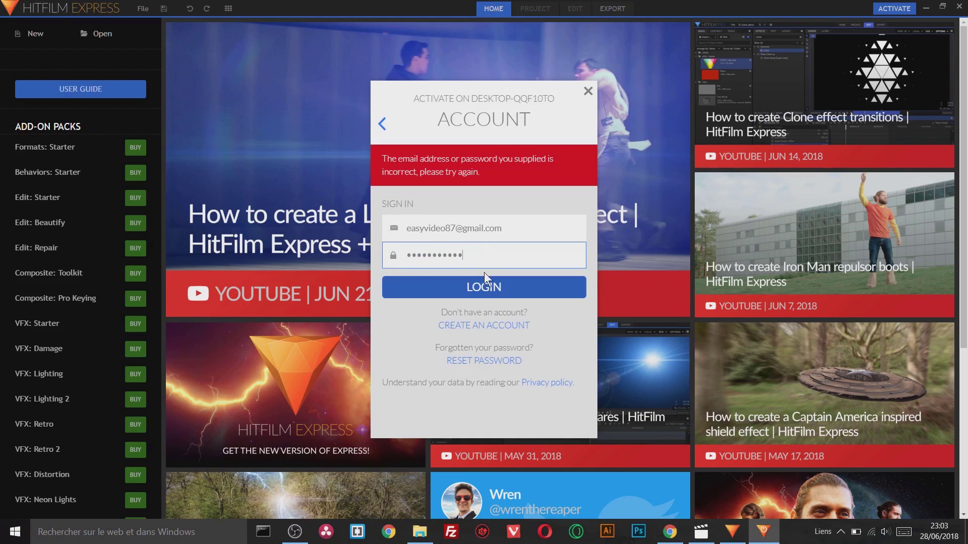
pyautogui.click(483, 286)
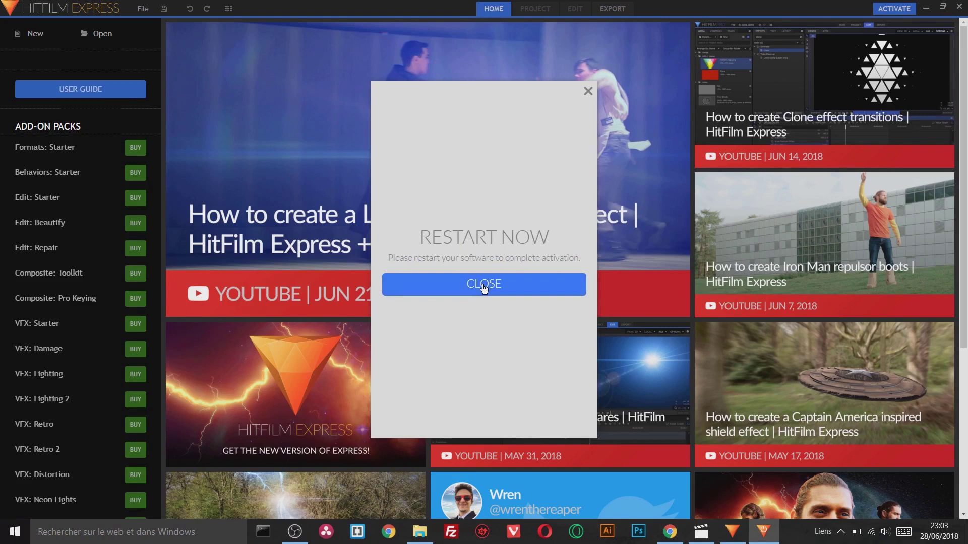
# Dismiss the restart notice, close HitFilm Express, and relaunch it from Windows search.
pyautogui.click(483, 286)
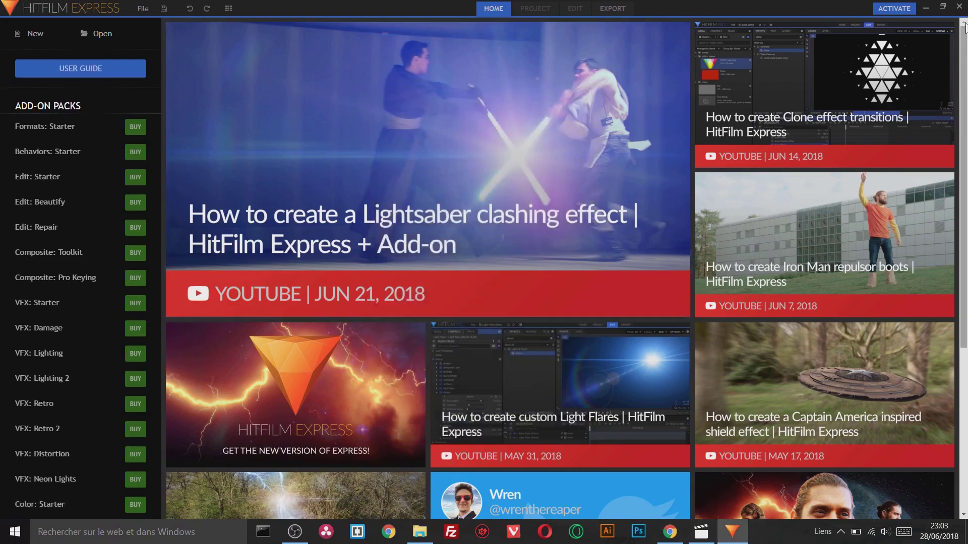
pyautogui.click(957, 6)
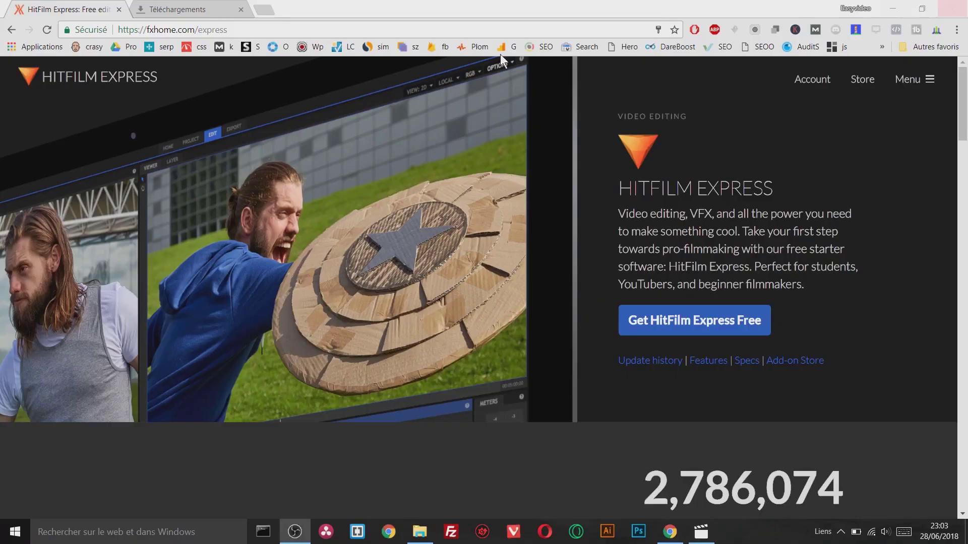
pyautogui.click(142, 532)
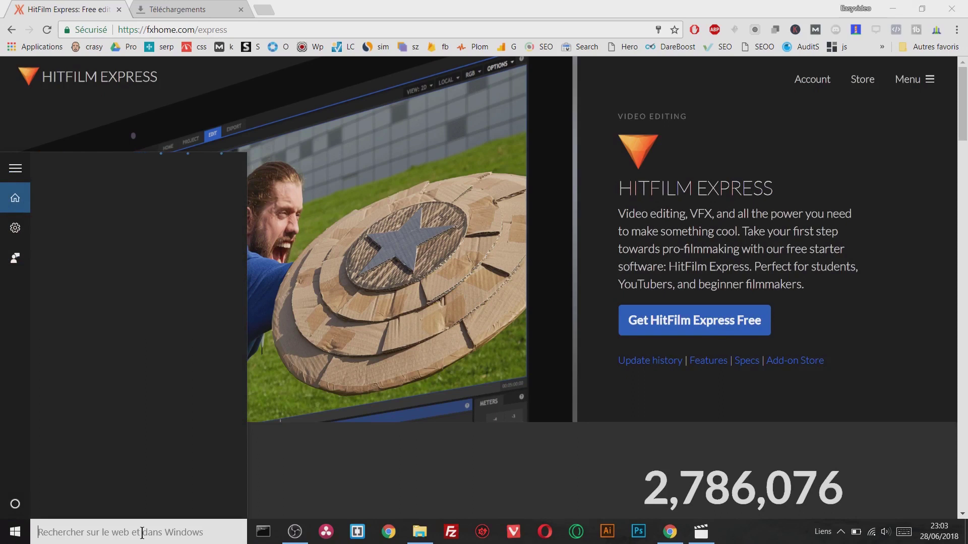
pyautogui.click(419, 319)
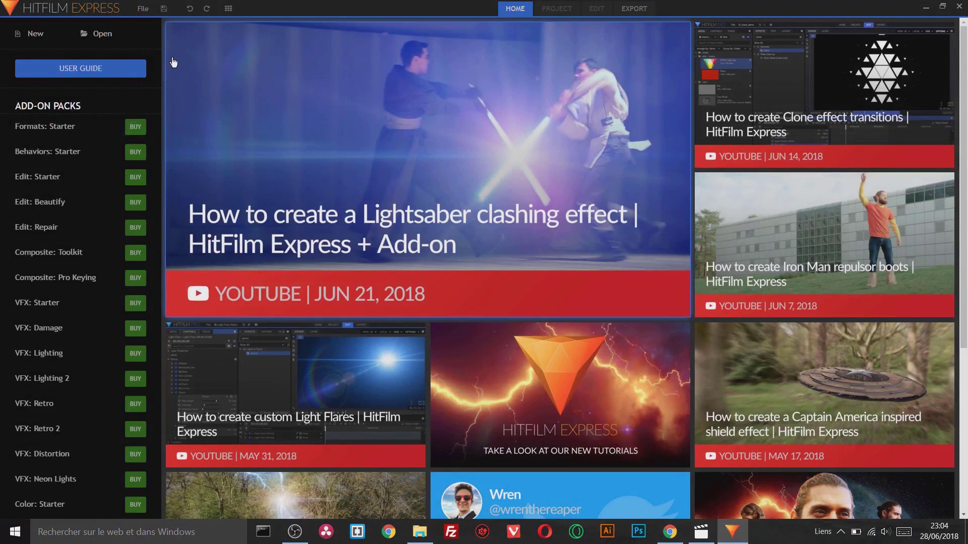
# Start a new project from the File menu and open its template list.
pyautogui.click(137, 12)
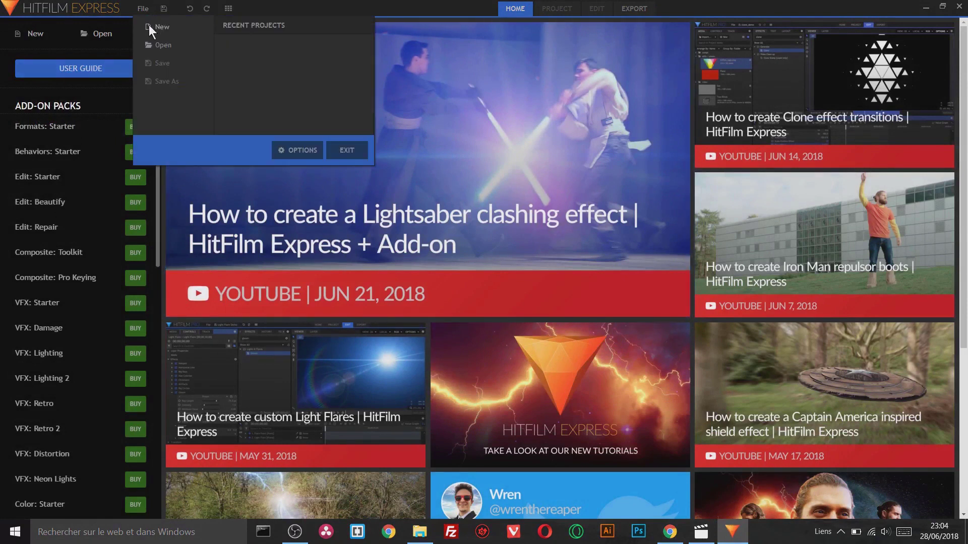
pyautogui.click(149, 26)
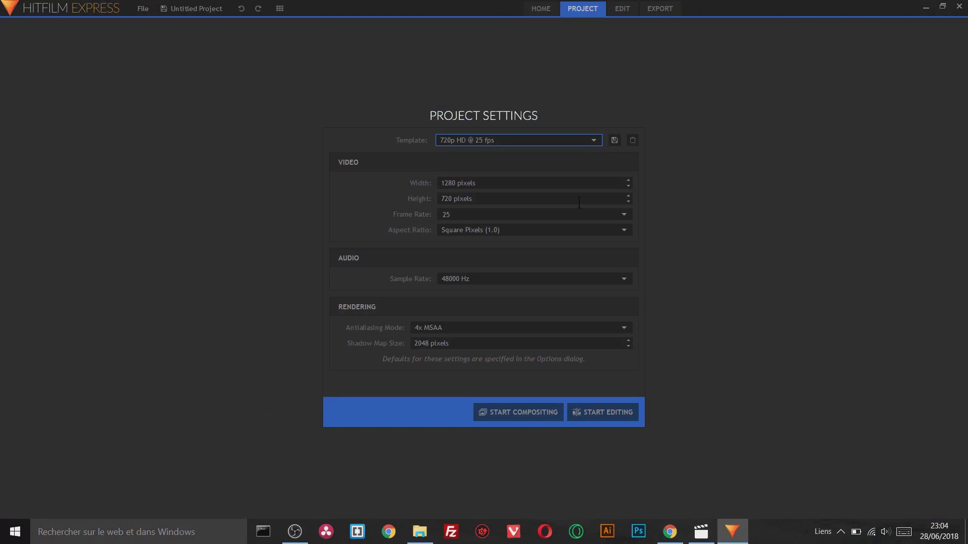
pyautogui.click(449, 143)
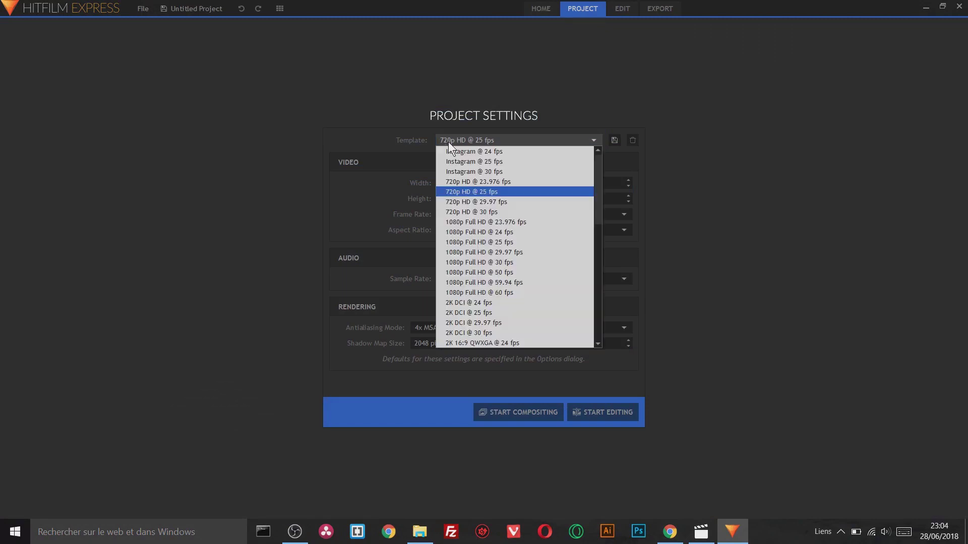
# Select the 1080p Full HD @ 24 fps template (1920×1080, 24 fps, 48000 Hz audio).
pyautogui.scroll(-3, 458, 282)
pyautogui.scroll(-2, 458, 282)
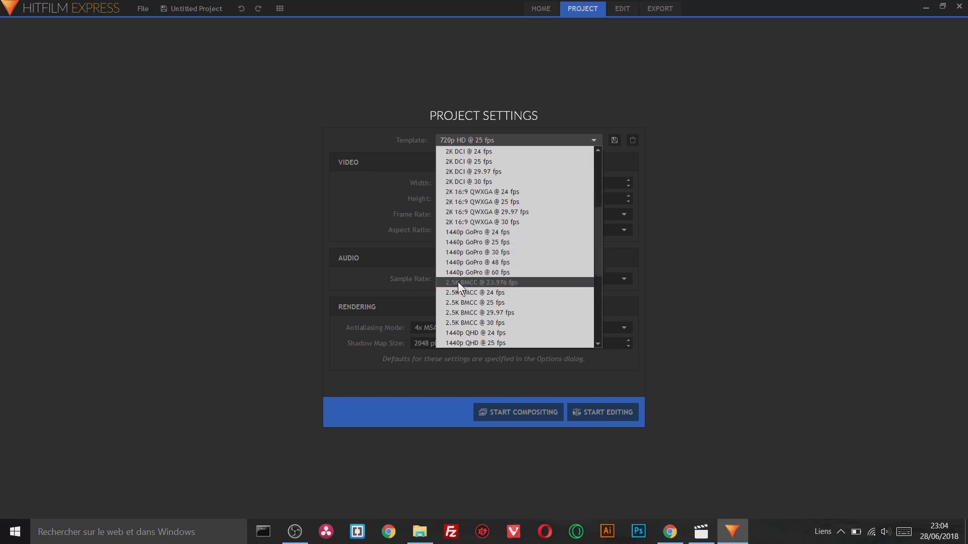
pyautogui.scroll(-3, 457, 283)
pyautogui.scroll(-2, 457, 283)
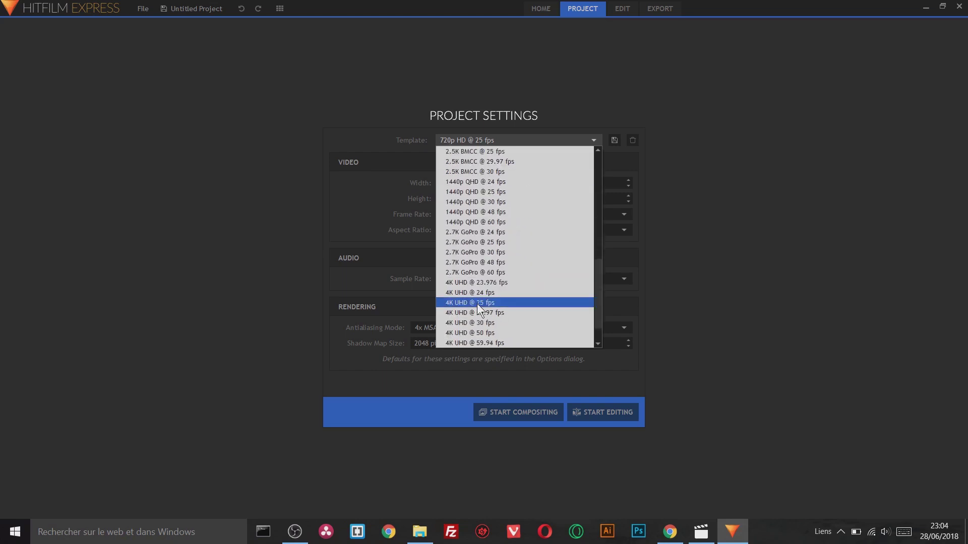
pyautogui.scroll(-1, 477, 303)
pyautogui.scroll(2, 497, 310)
pyautogui.scroll(1, 497, 309)
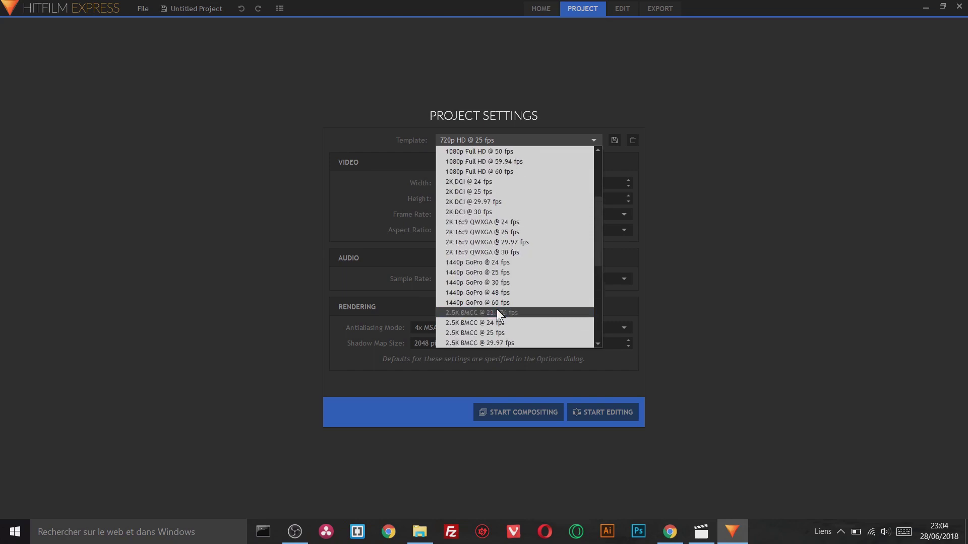
pyautogui.scroll(1, 497, 309)
pyautogui.scroll(-4, 497, 313)
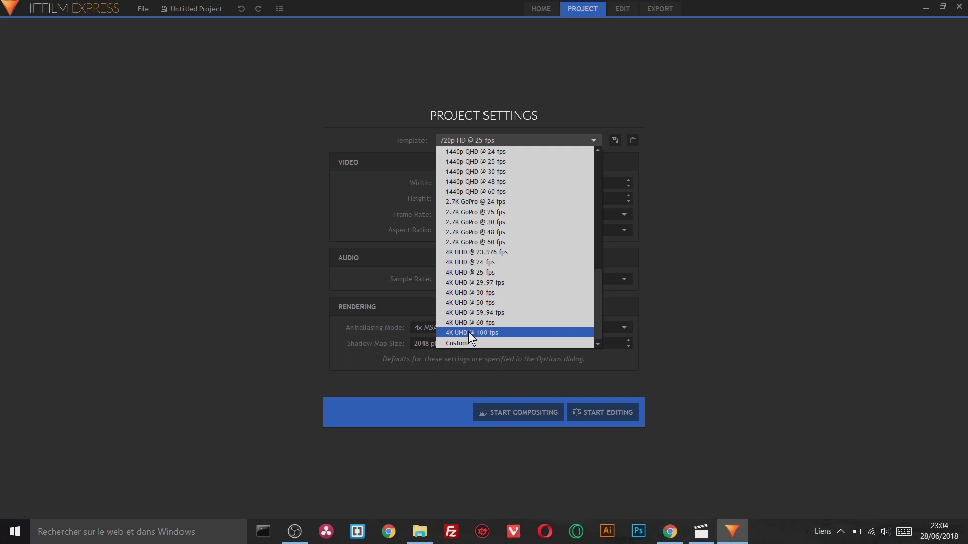
pyautogui.scroll(3, 493, 281)
pyautogui.scroll(3, 493, 280)
pyautogui.scroll(2, 493, 280)
pyautogui.scroll(1, 493, 280)
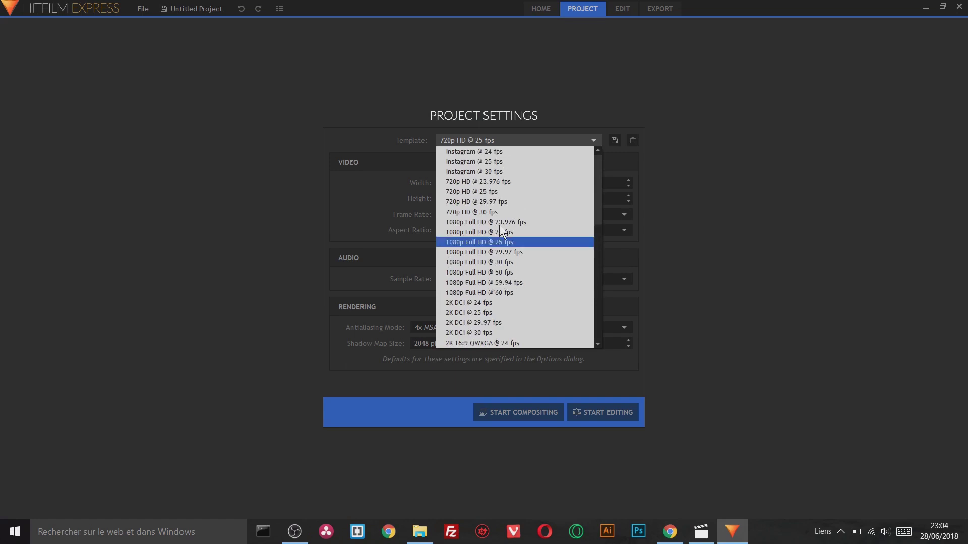
pyautogui.click(473, 231)
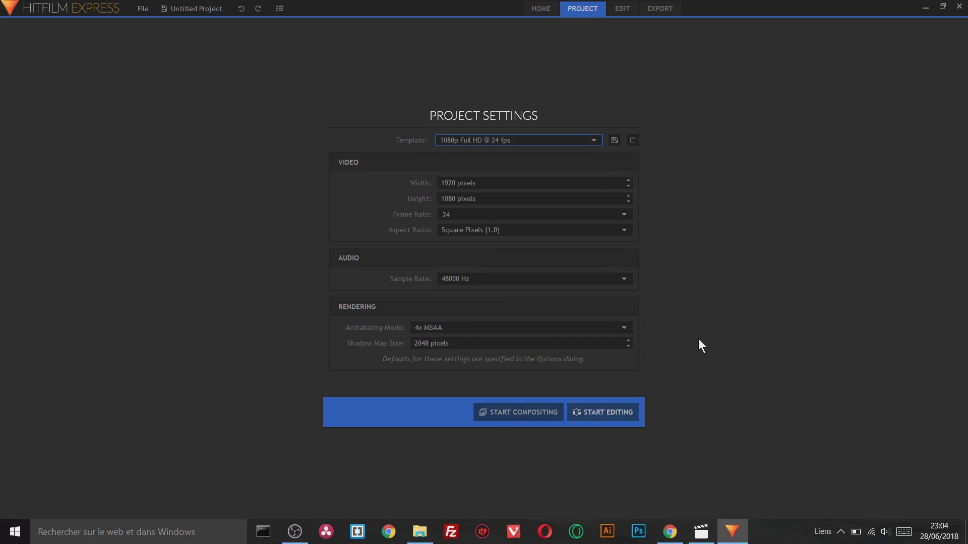
# Start editing, import citationex.mov, place it on Video 1, and match sequence settings to the clip.
pyautogui.click(594, 416)
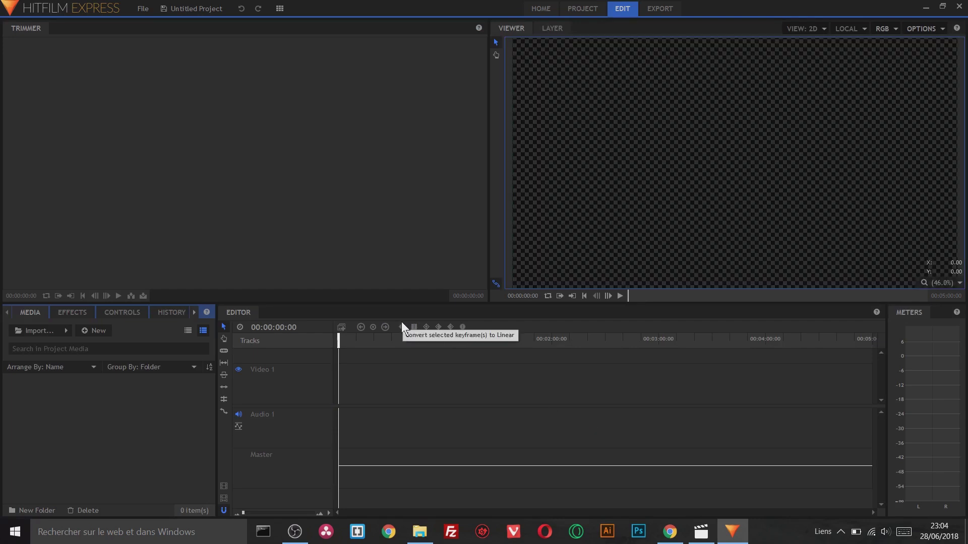
pyautogui.click(72, 312)
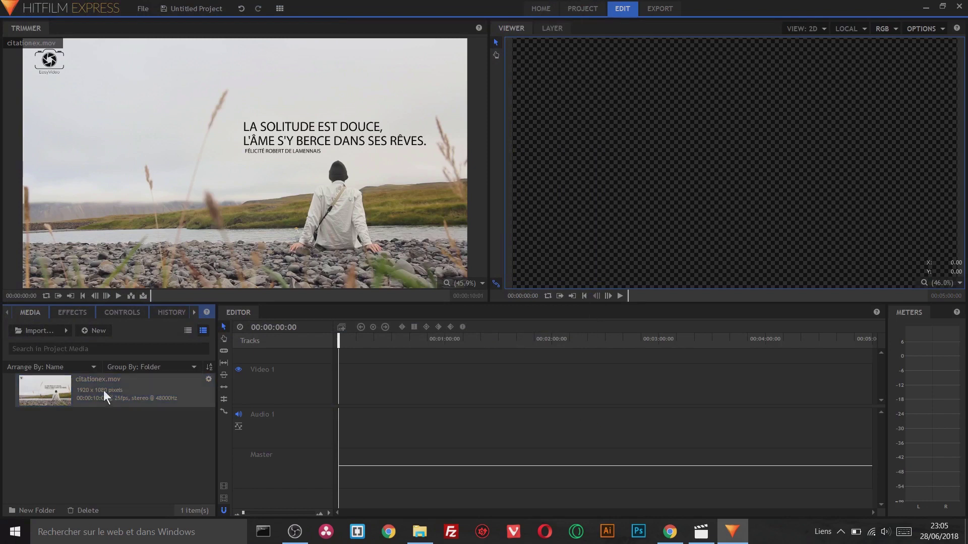
pyautogui.moveTo(104, 390)
pyautogui.mouseDown()
pyautogui.moveTo(360, 391)
pyautogui.moveTo(341, 392)
pyautogui.mouseUp()
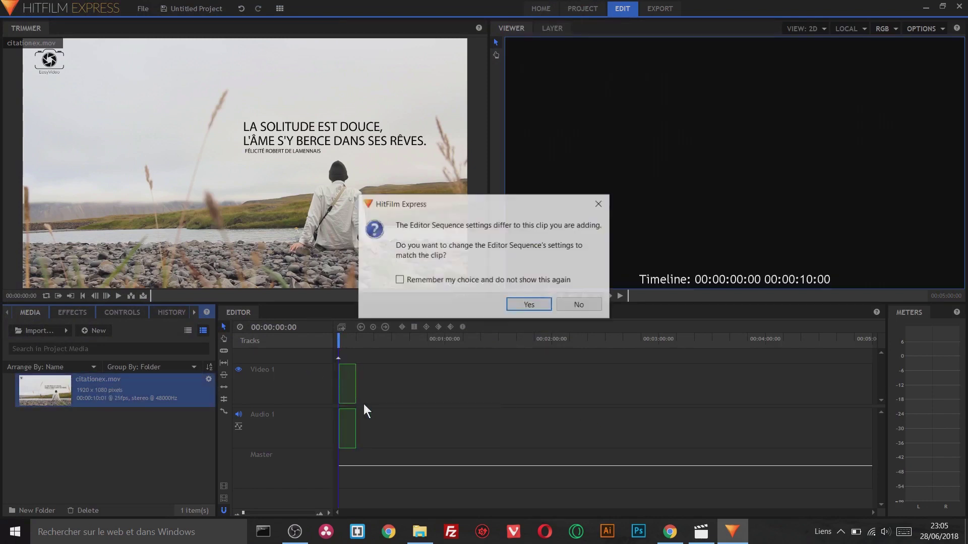
pyautogui.click(518, 305)
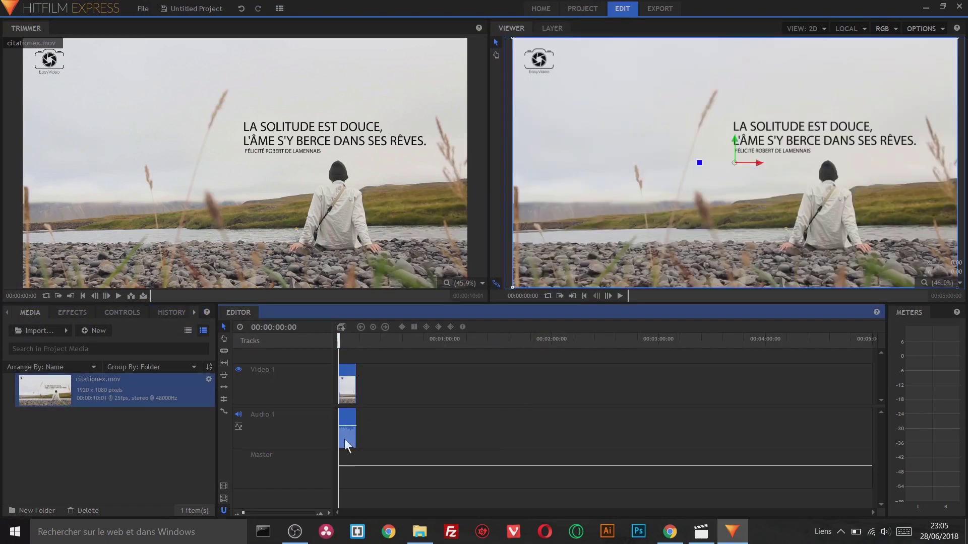